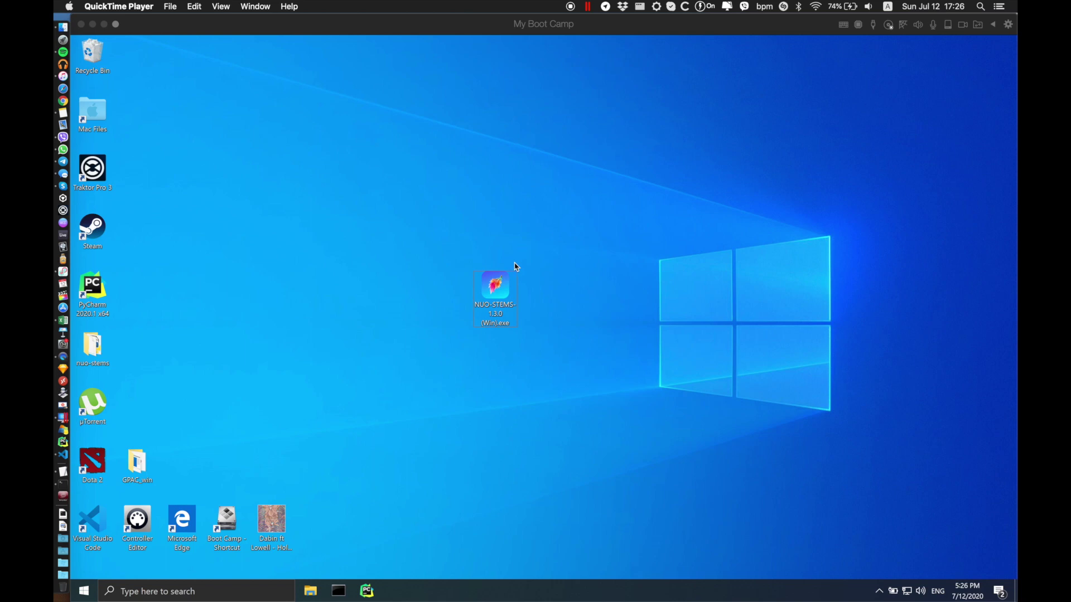
Start NUO-STEMS 1.3.0 from the NUO-STEMS-1.3.0 (Win).exe program file on the desktop
click(500, 289)
double_click(500, 289)
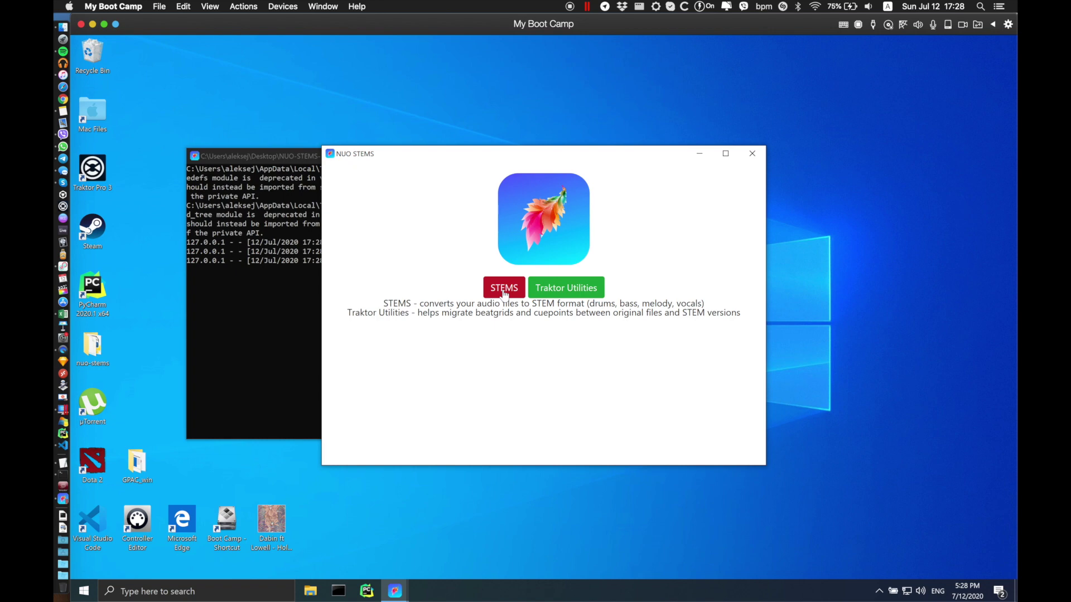
Queue five audio tracks from Downloads, including Boyz.mp3 and Marselha, for stem conversion
click(505, 291)
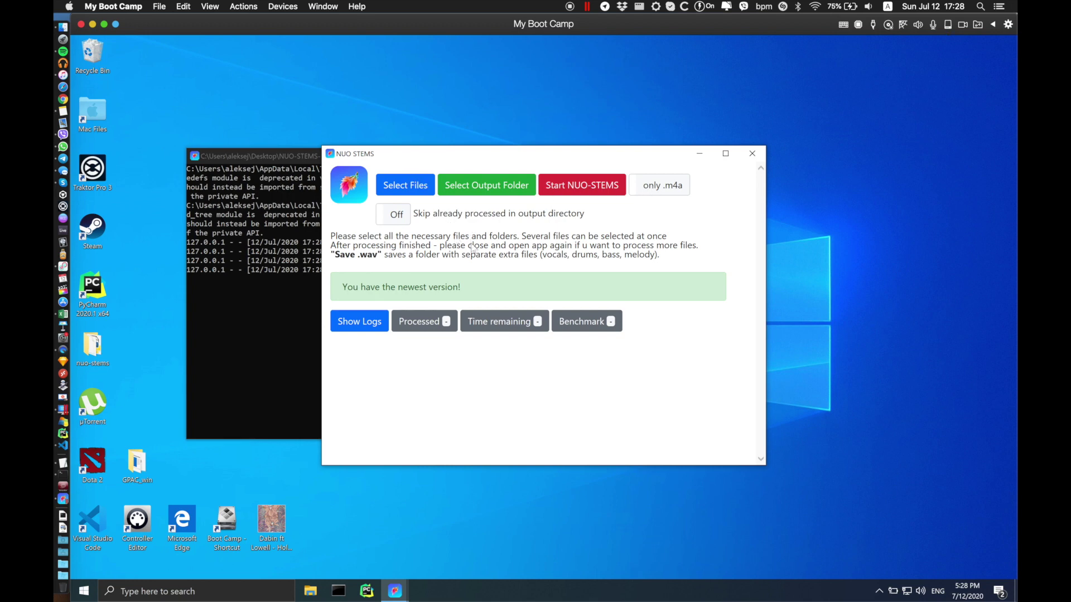
click(402, 190)
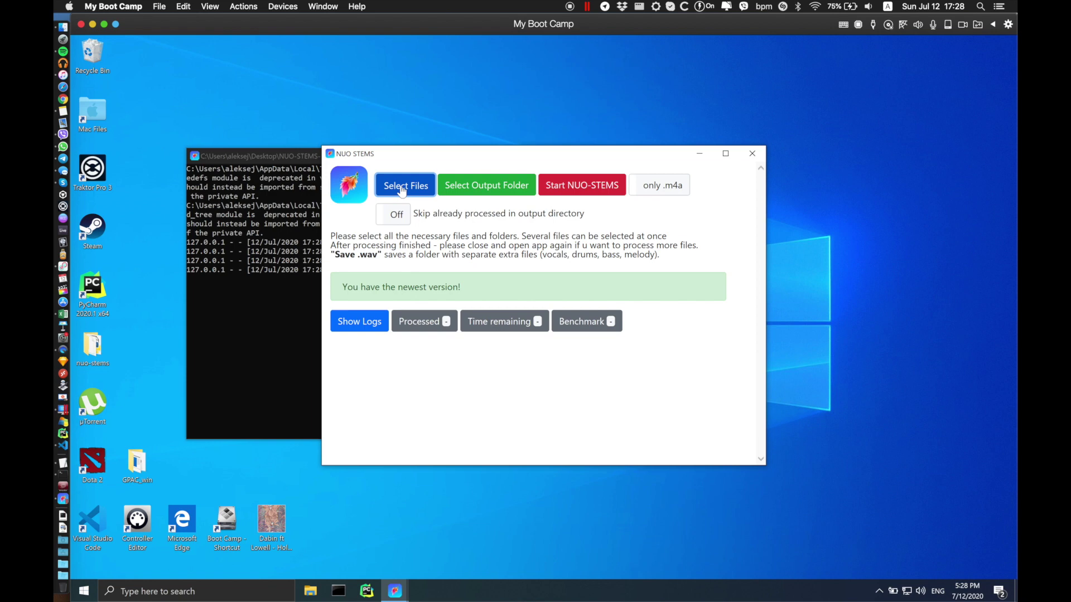
shift+click(508, 308)
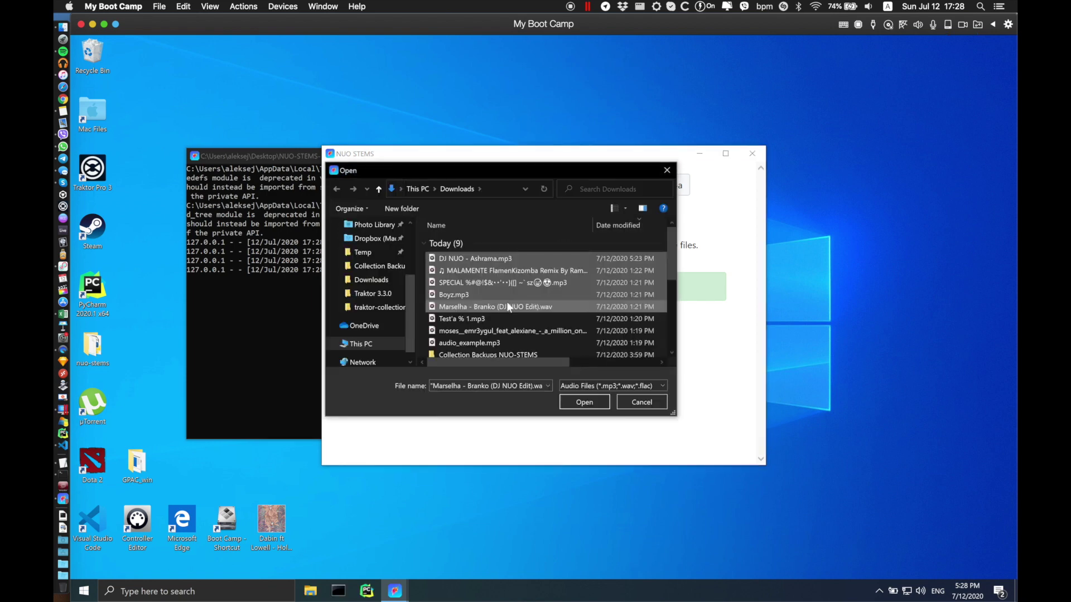
click(585, 400)
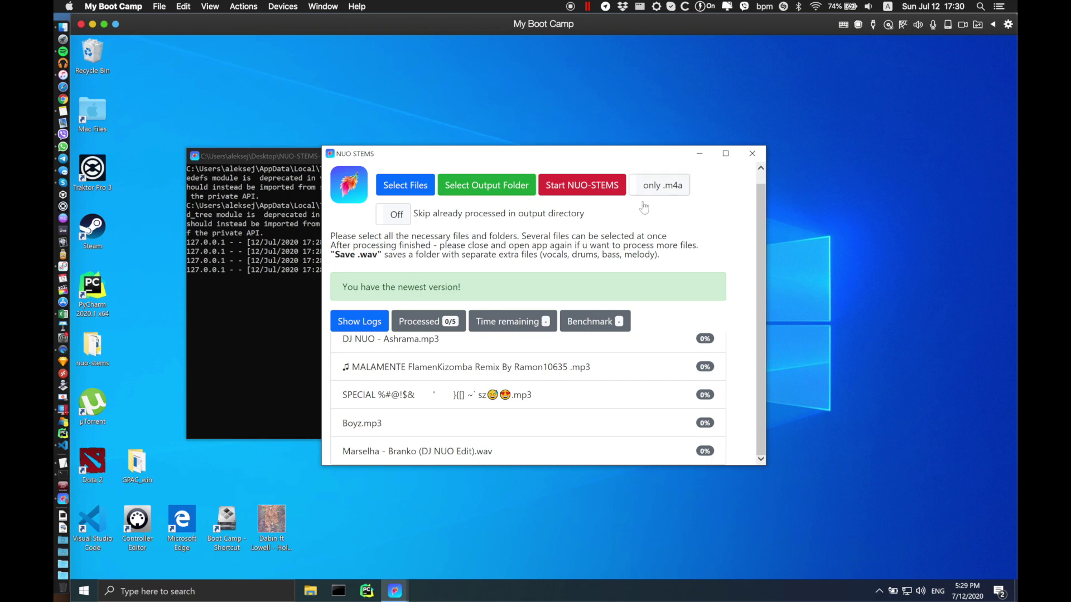
Switch output from 'only .m4a' to 'Save .wav', leaving 'Skip already processed' off
click(655, 188)
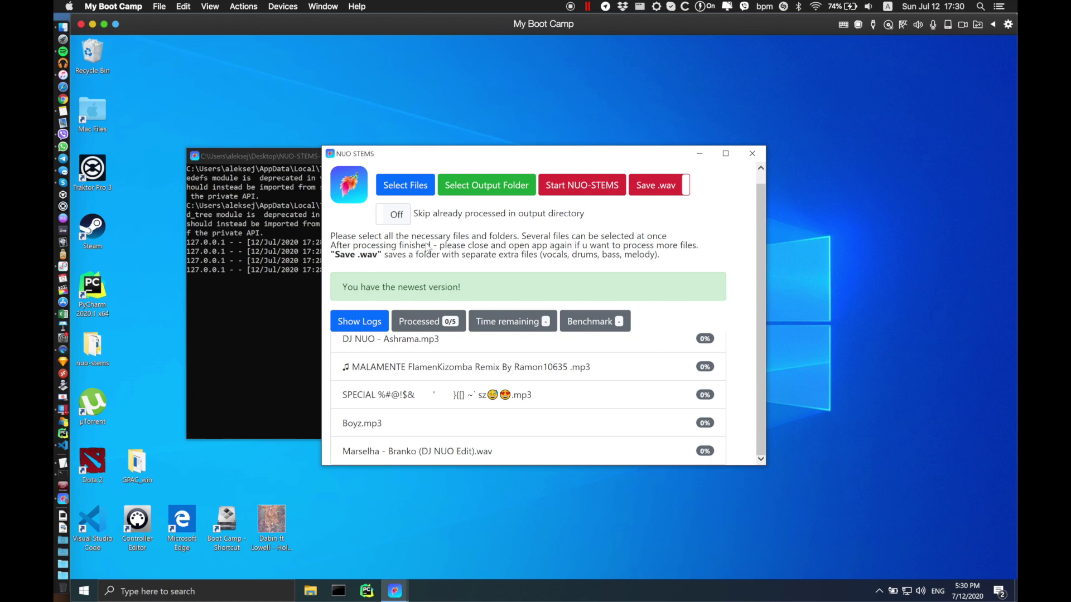
click(398, 220)
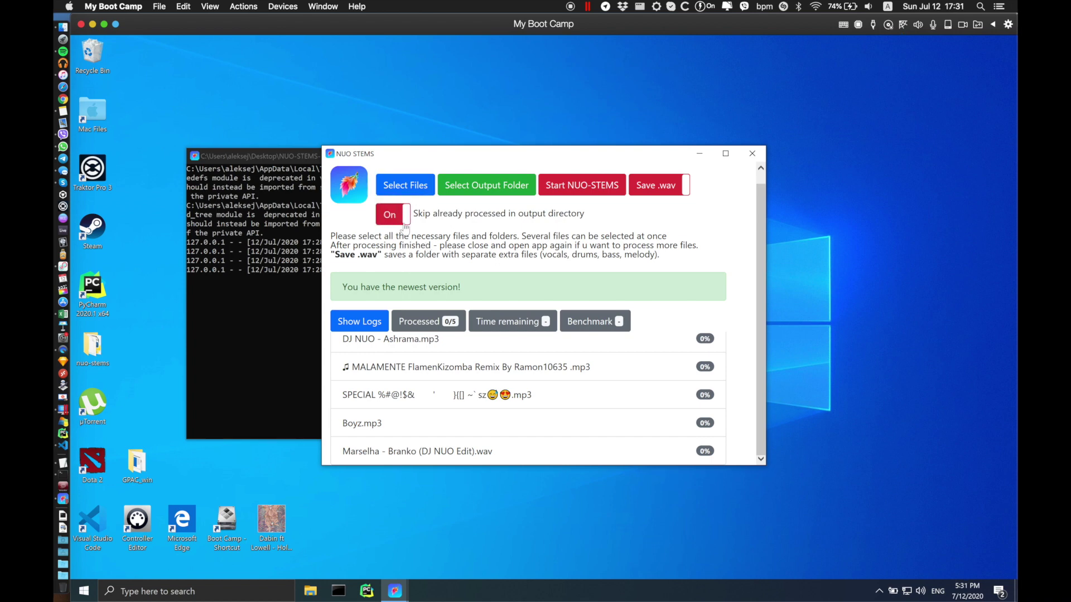
click(405, 225)
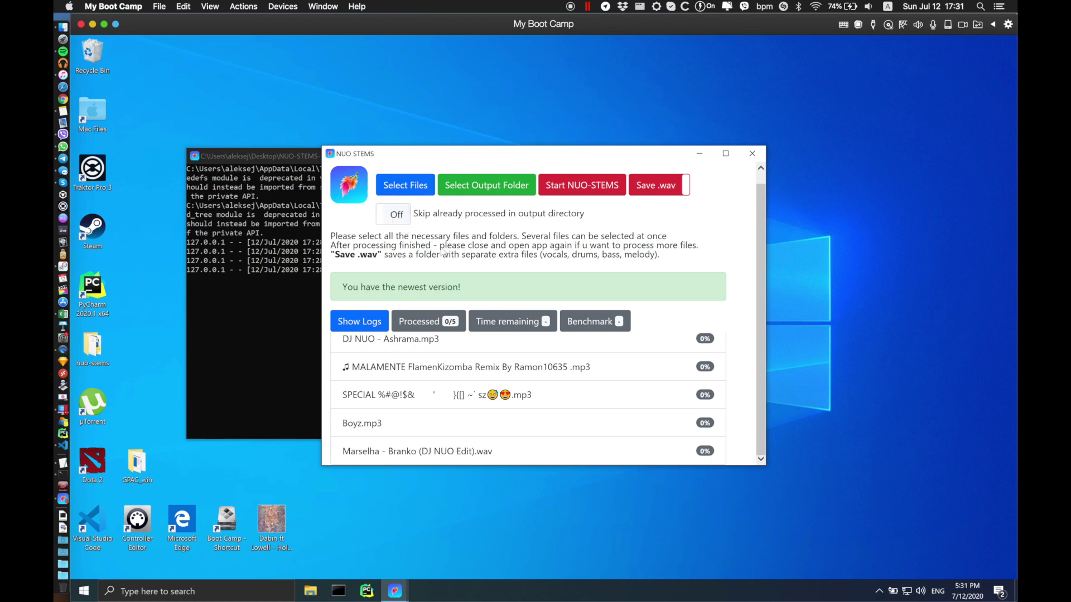
Convert all five tracks to stems, acknowledge the ALL FINISHED message, and close NUO-STEMS
click(582, 188)
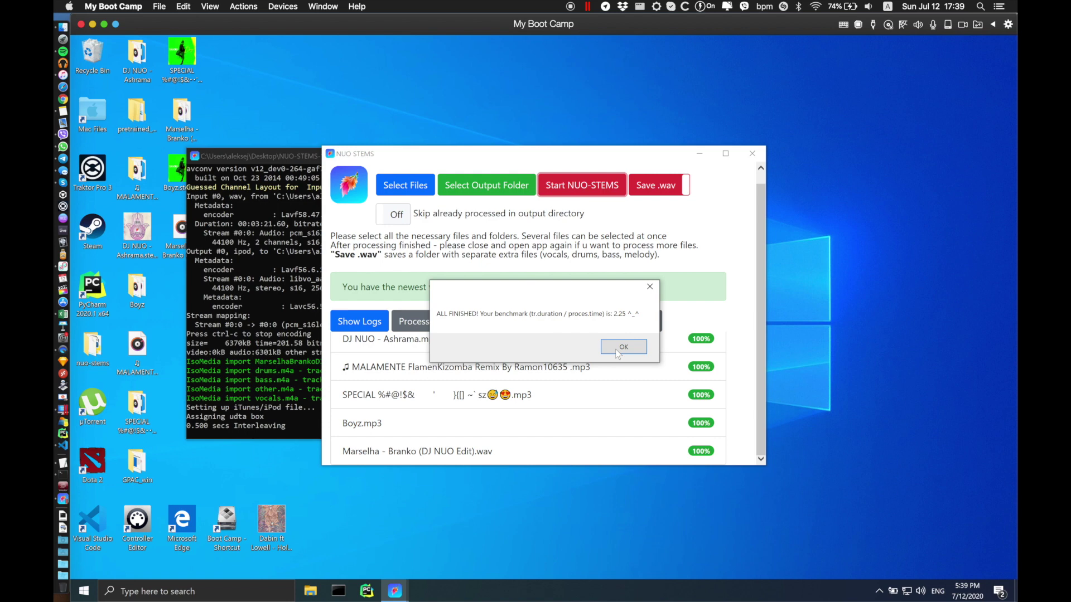
click(616, 348)
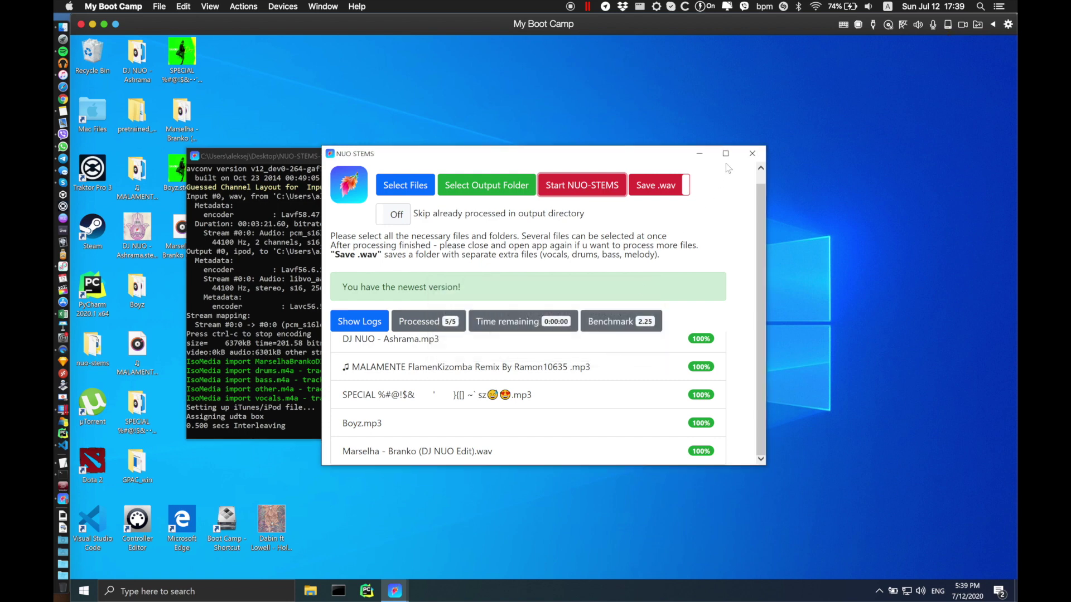
click(752, 154)
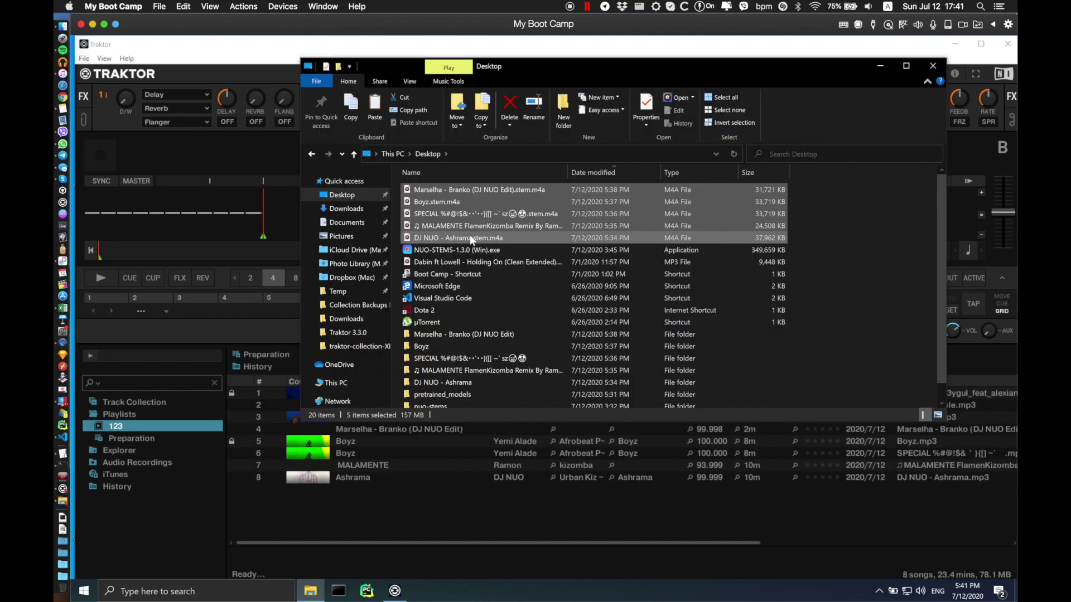
Add the five .stem.m4a files to playlist 123, placing Marselha below Ashrama, and analyze them
drag(471, 240, 388, 475)
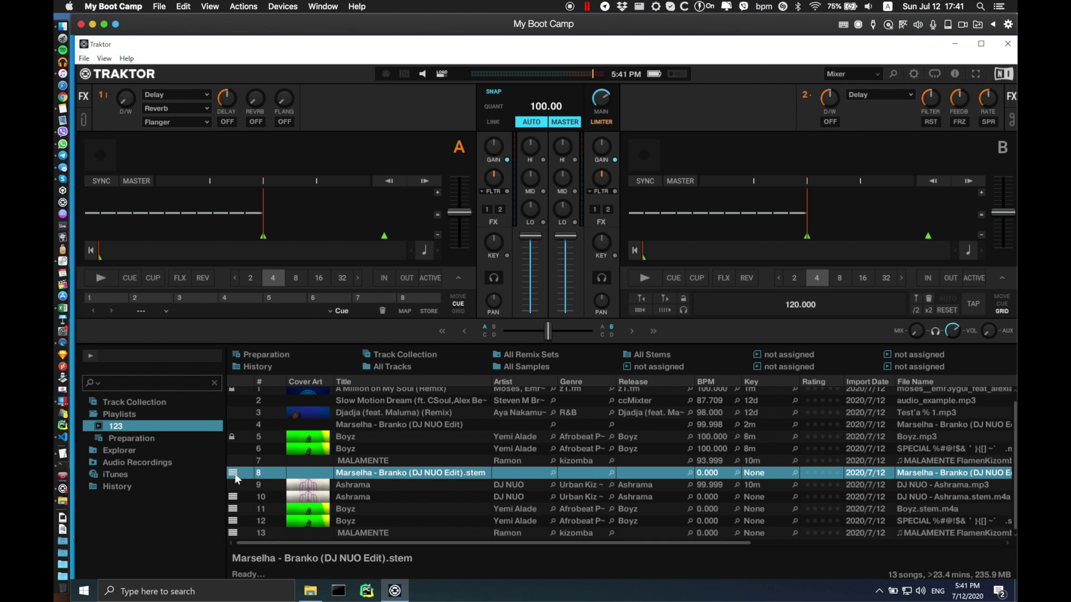
drag(233, 474, 369, 487)
shift+click(345, 531)
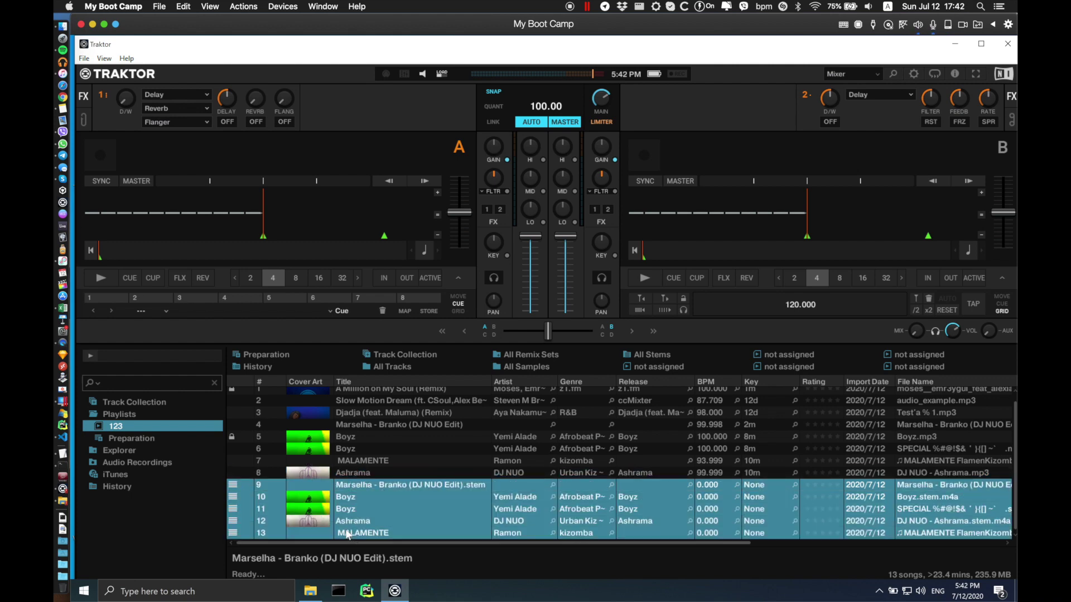
right_click(363, 507)
click(402, 492)
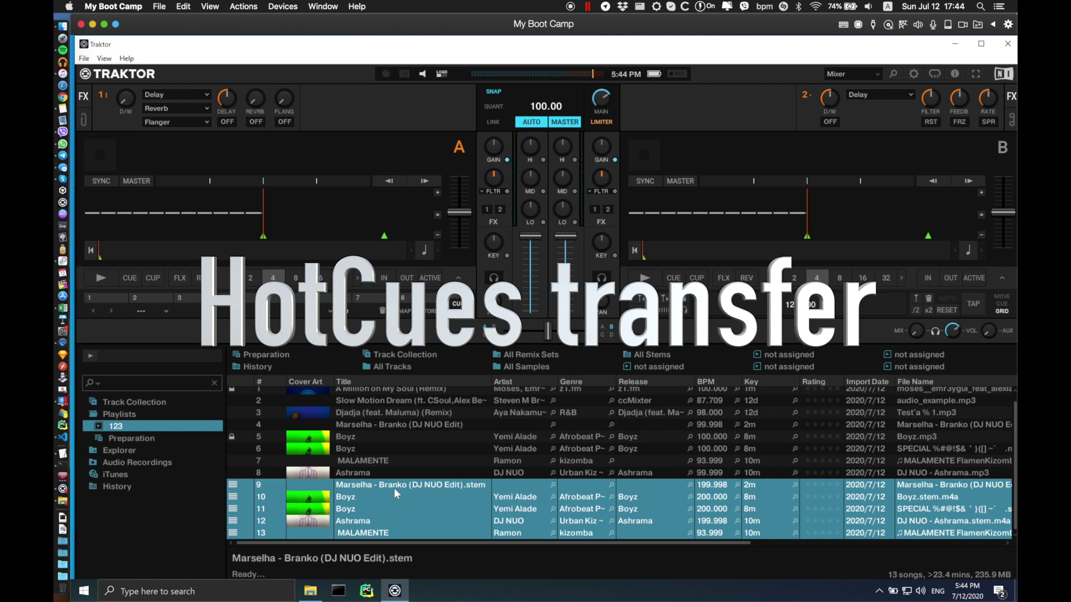
Close Traktor and navigate Explorer to Documents\Native Instruments\Traktor 3.3.0
click(1007, 45)
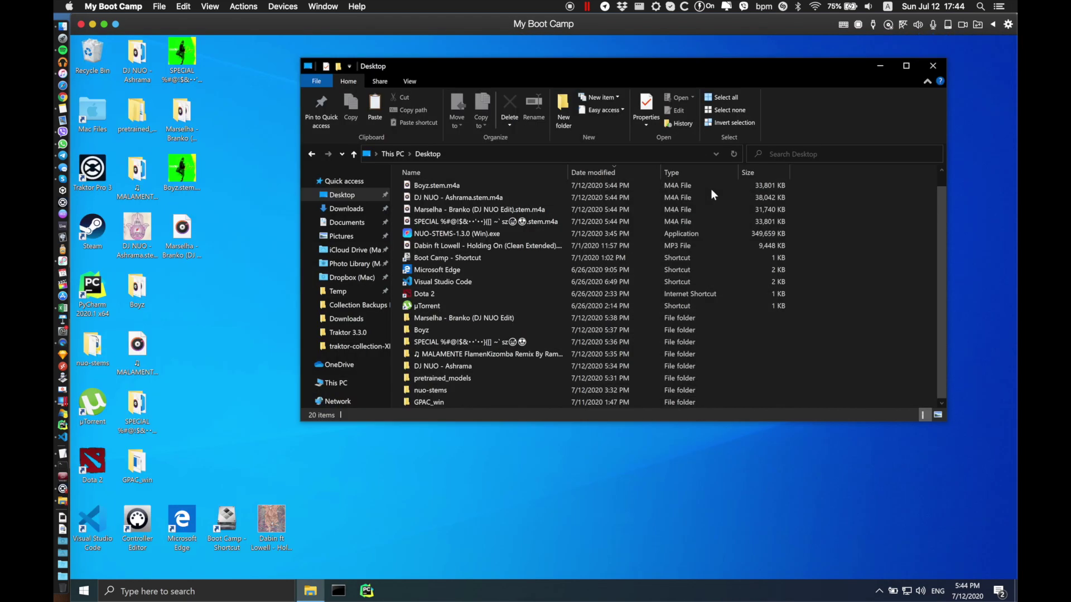
click(346, 222)
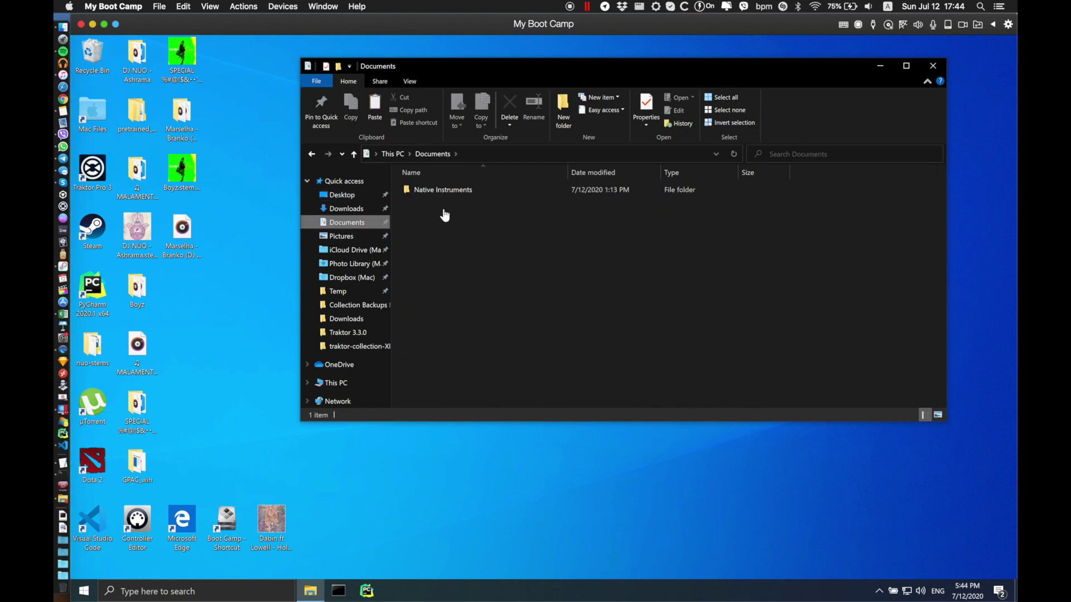
double_click(452, 190)
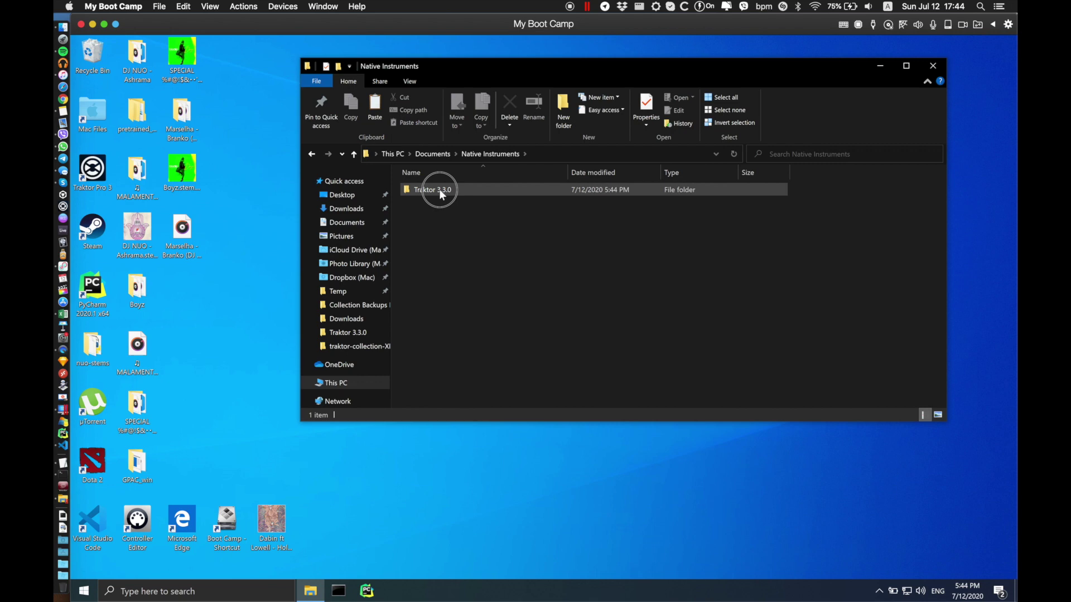
double_click(439, 189)
click(439, 298)
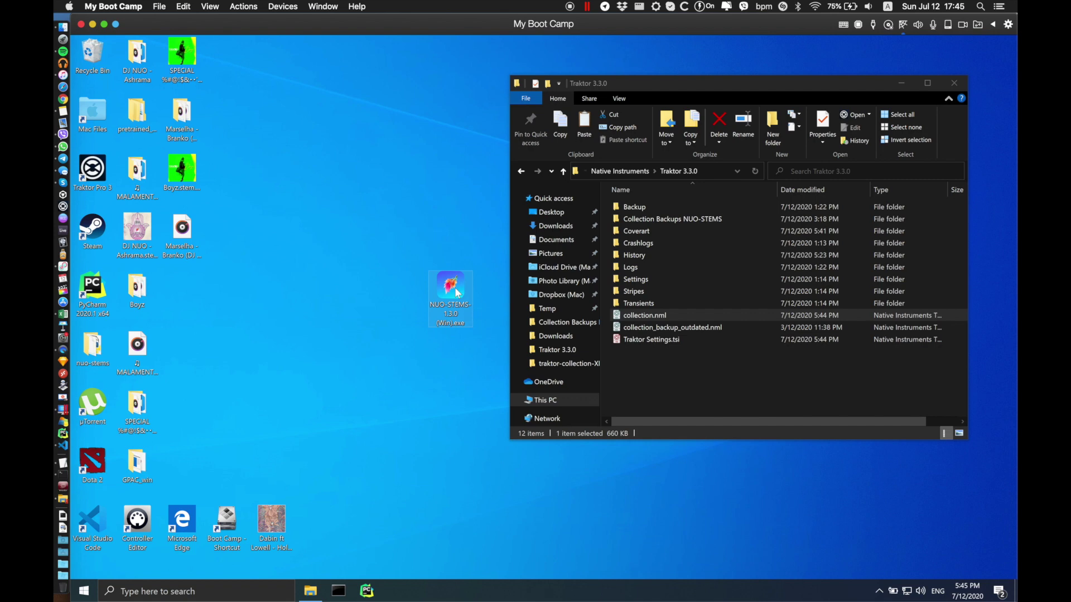
Relaunch NUO-STEMS Traktor Utilities and load Documents\Native Instruments\Traktor 3.3.0\collection.nml
double_click(451, 288)
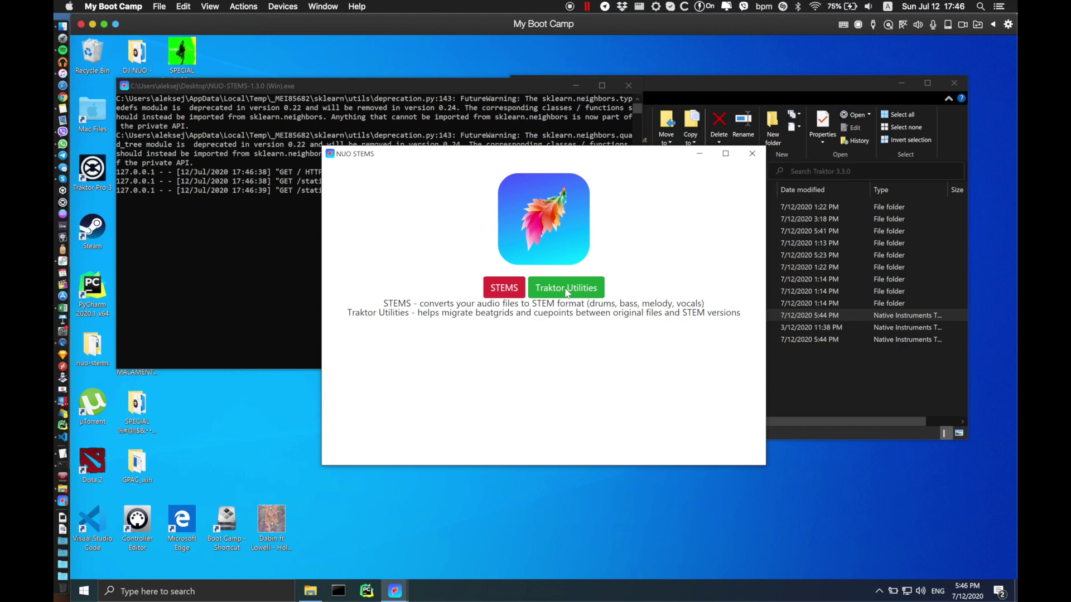
click(567, 292)
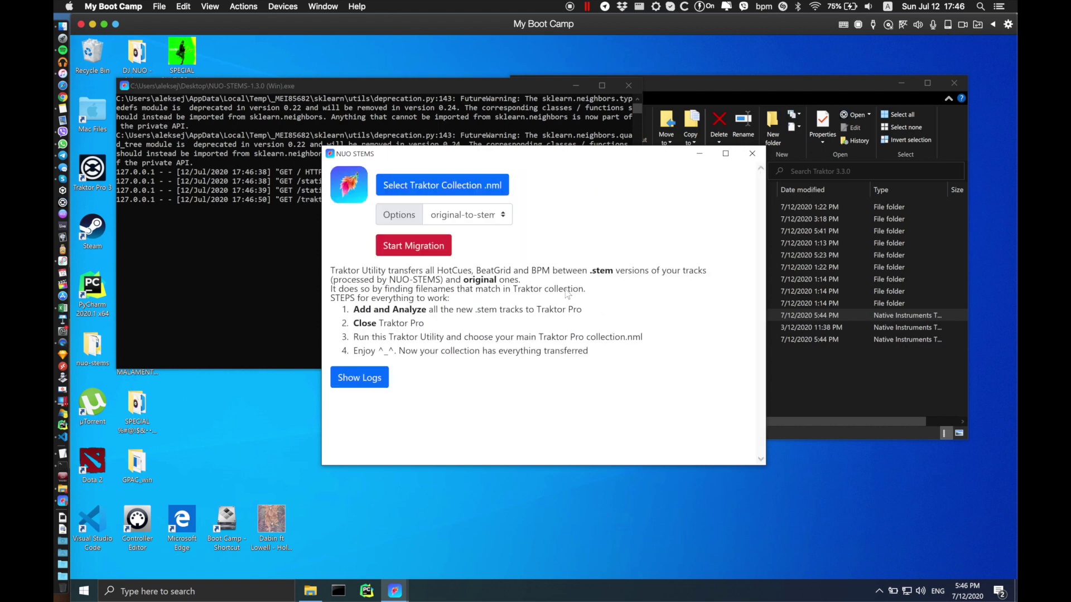
click(440, 189)
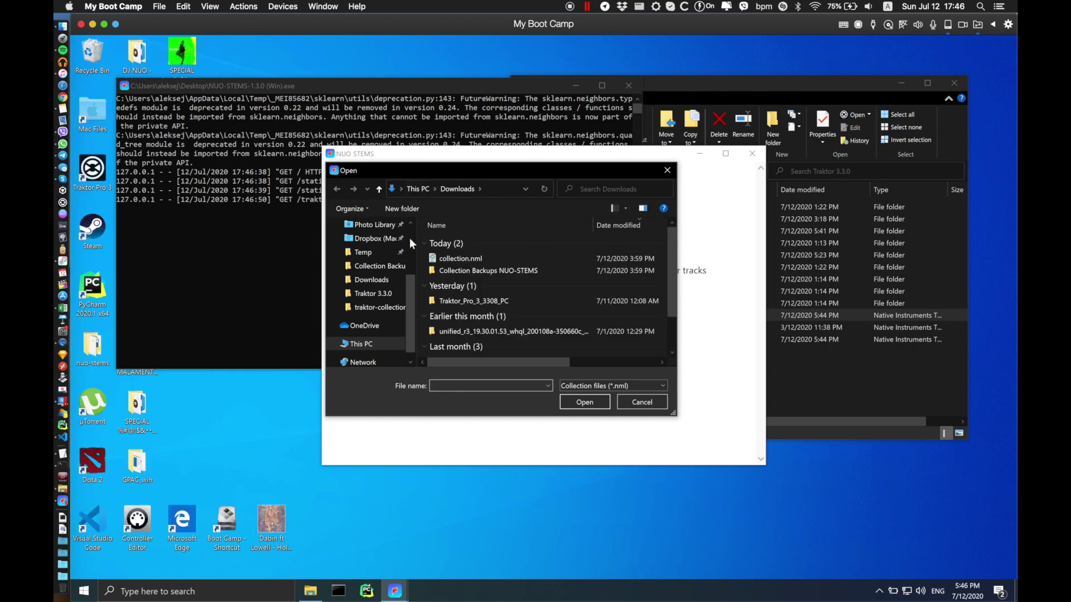
click(366, 263)
scroll(367, 261, up, 3)
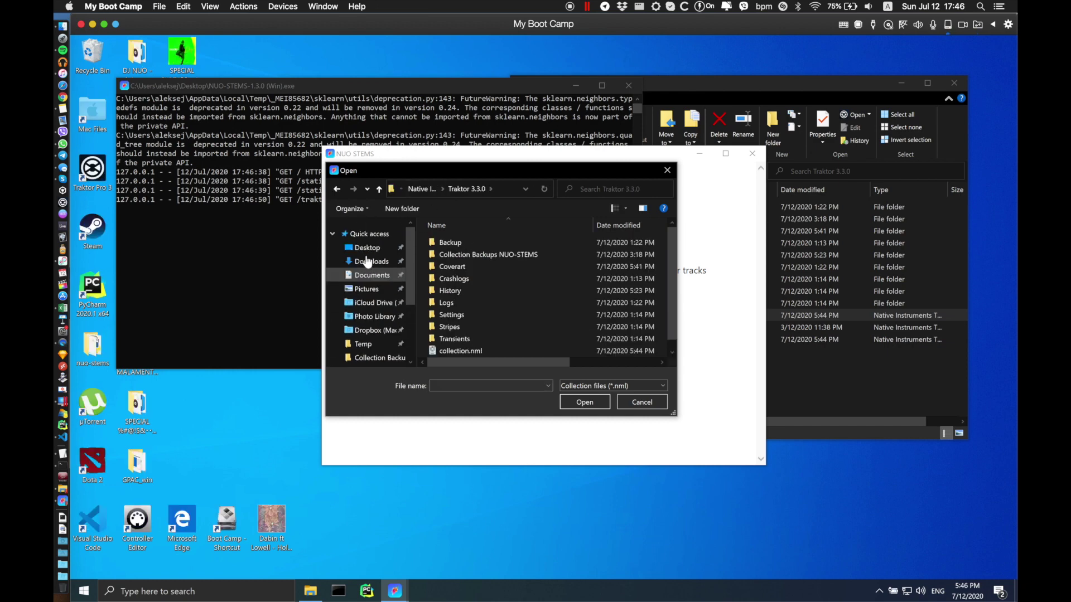
click(363, 277)
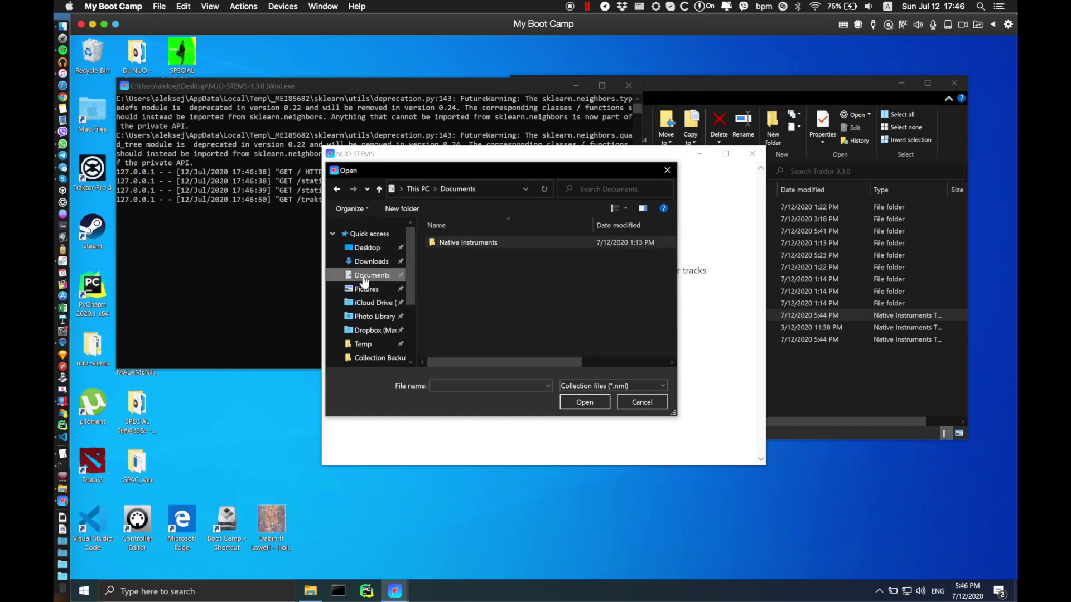
double_click(455, 242)
double_click(446, 242)
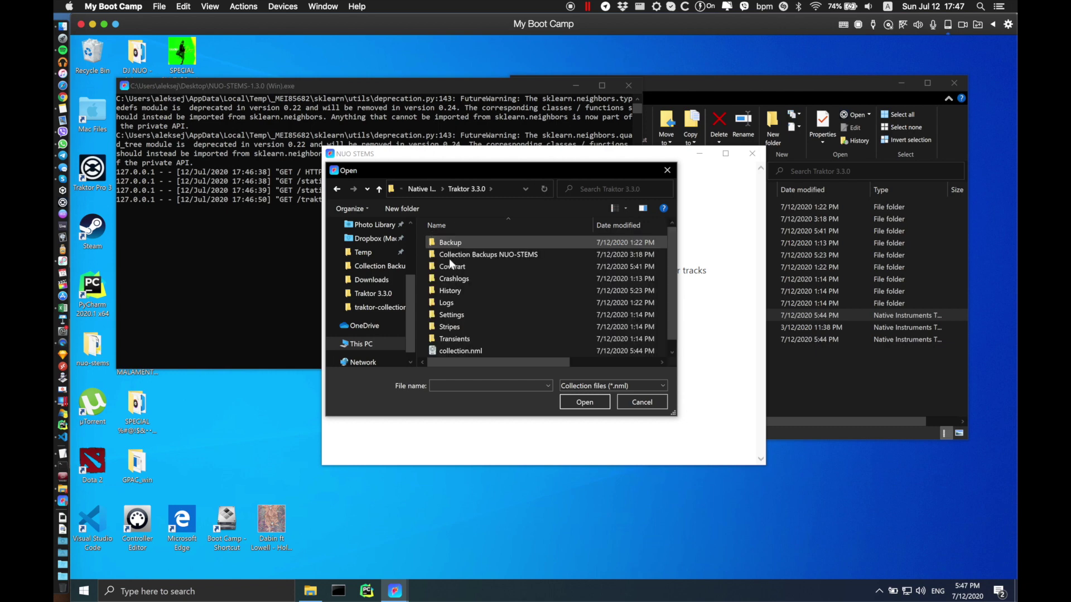
click(458, 351)
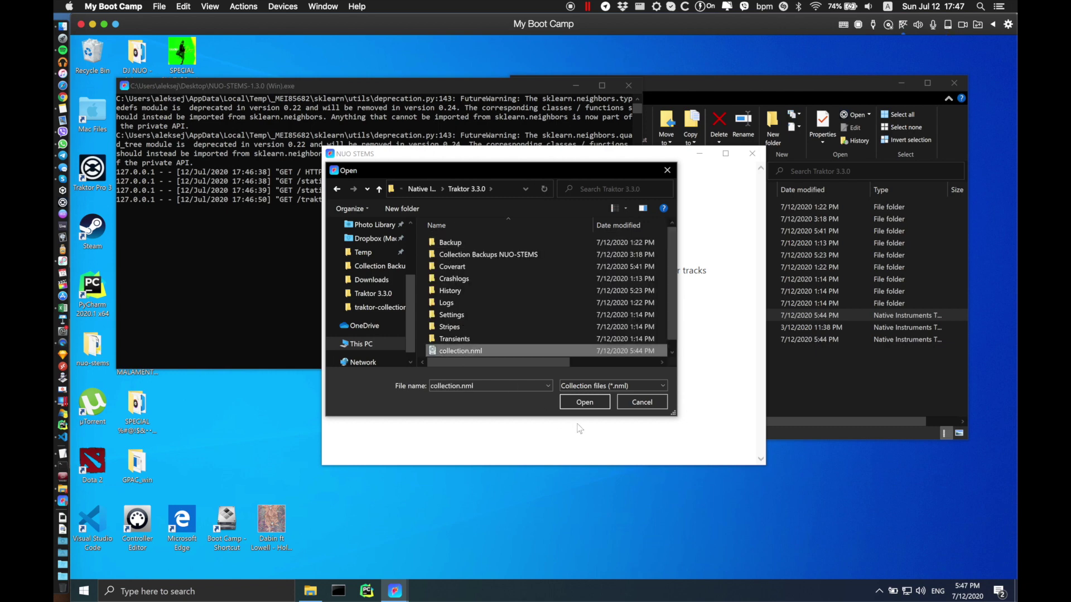
click(585, 402)
Run the original-to-stems migration of hot cues, beatgrids and BPM, processing 15 stems
click(469, 217)
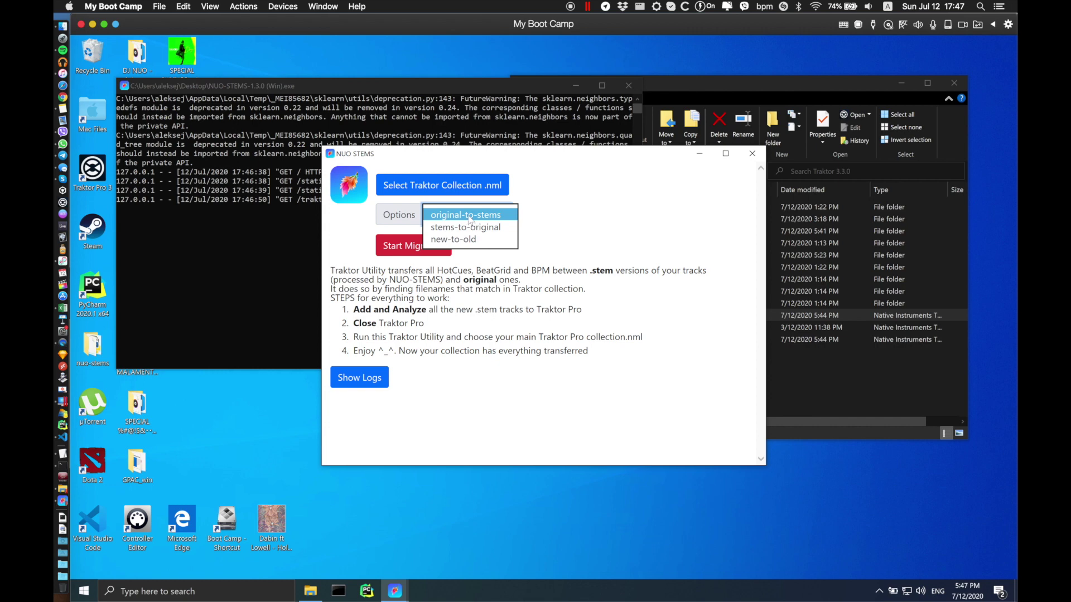
click(470, 216)
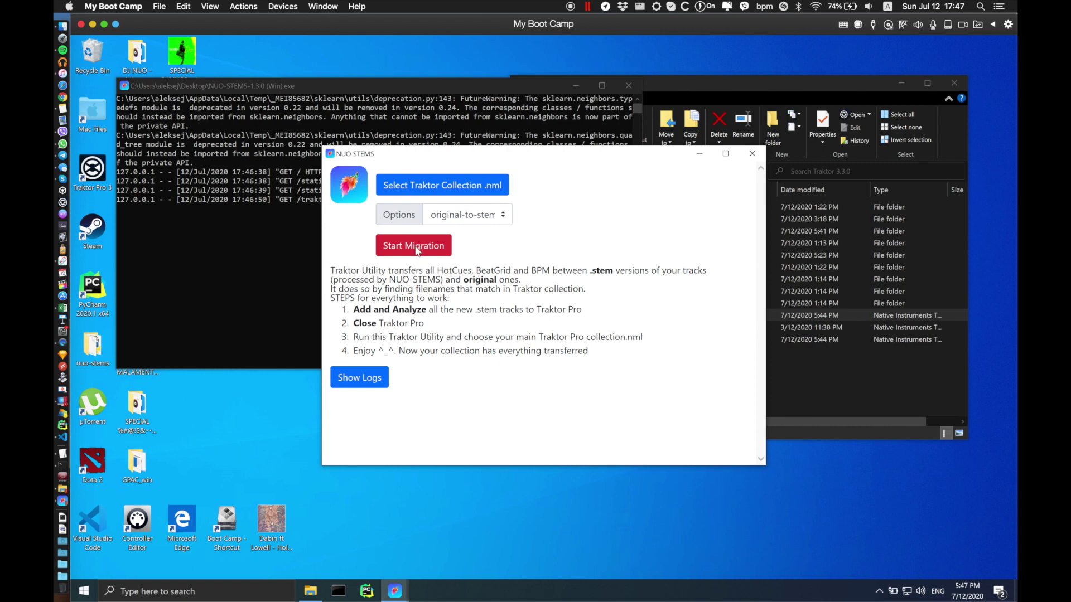
click(417, 250)
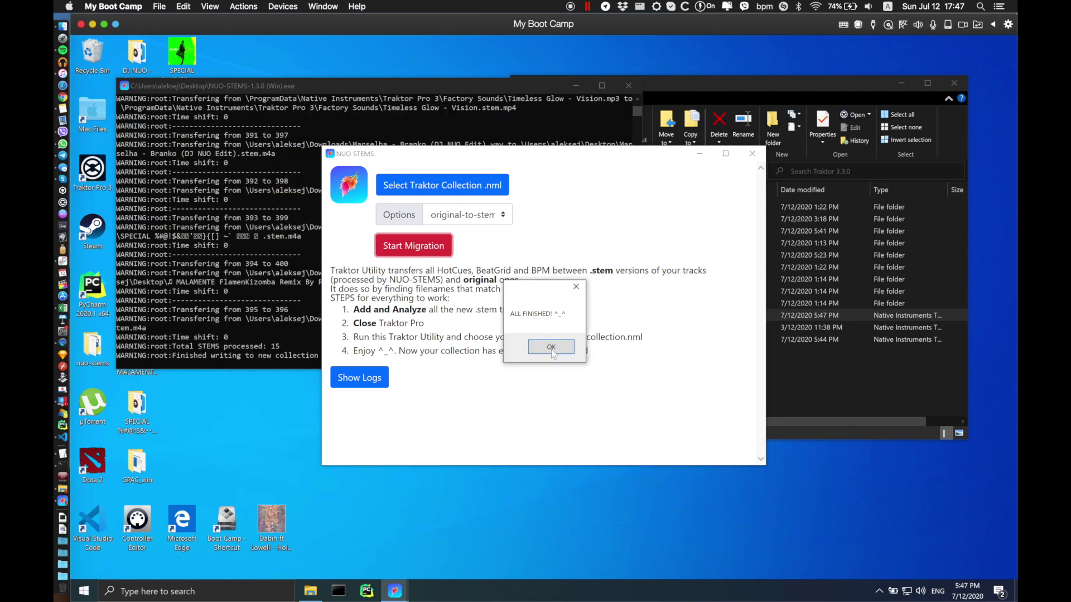
click(552, 350)
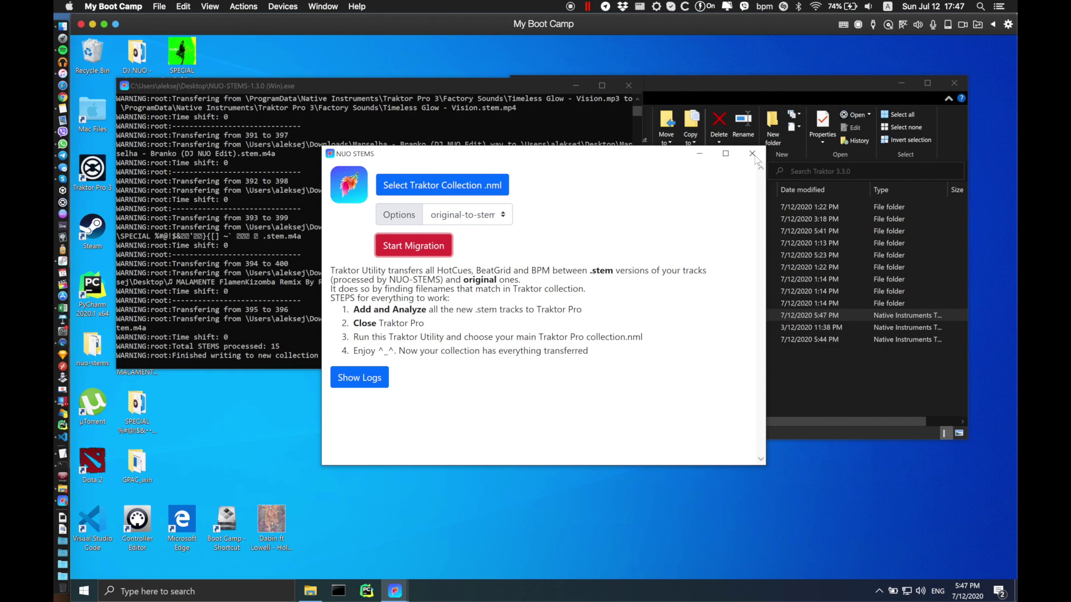
Run Traktor in demo mode with original Ashrama on deck A and Ashrama.stem on deck B
click(753, 154)
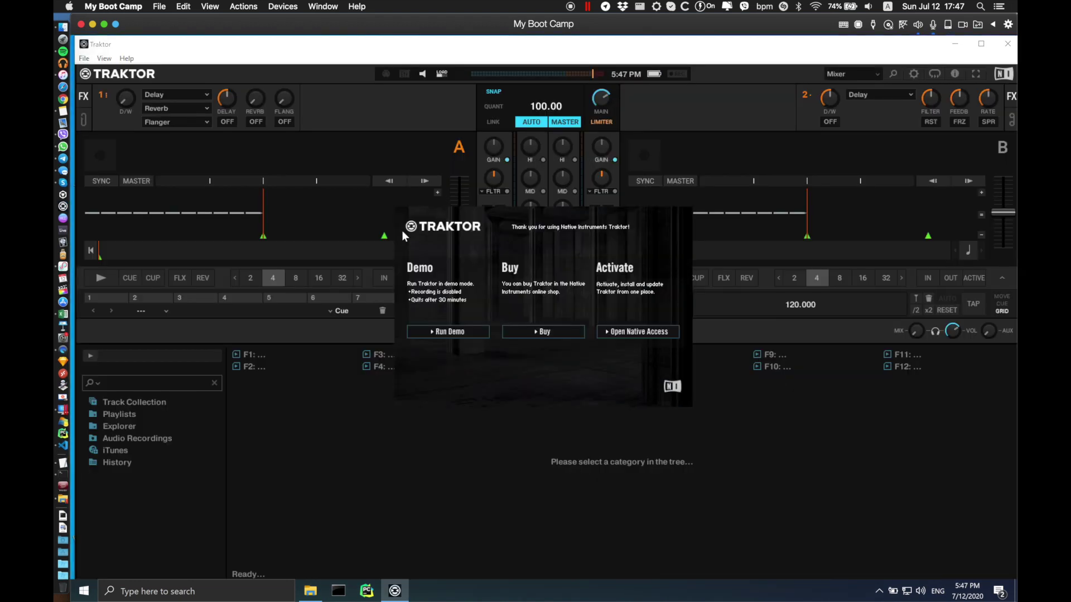
click(442, 331)
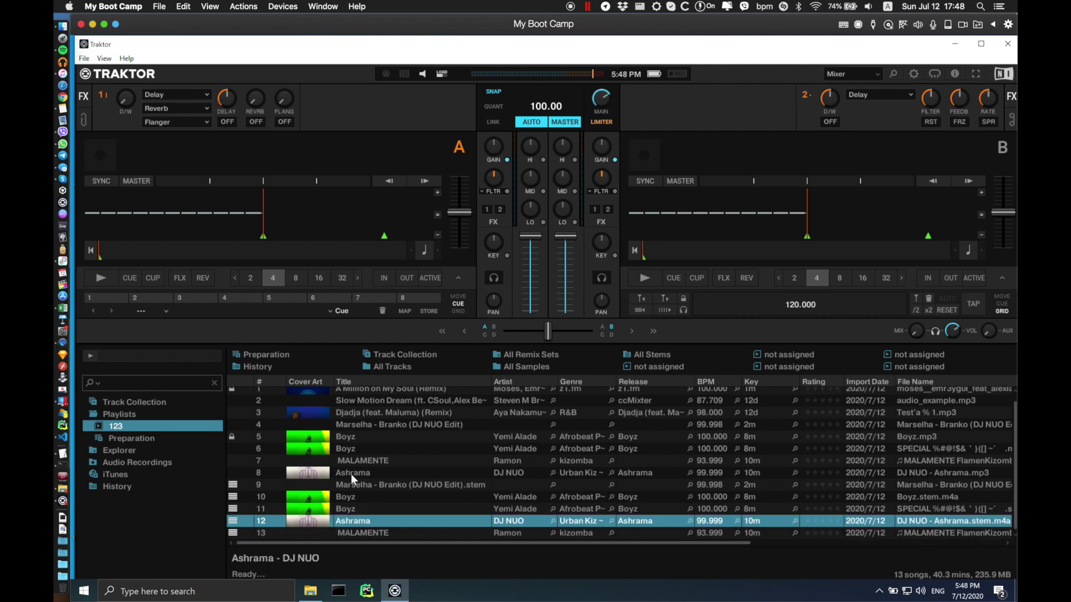
double_click(350, 475)
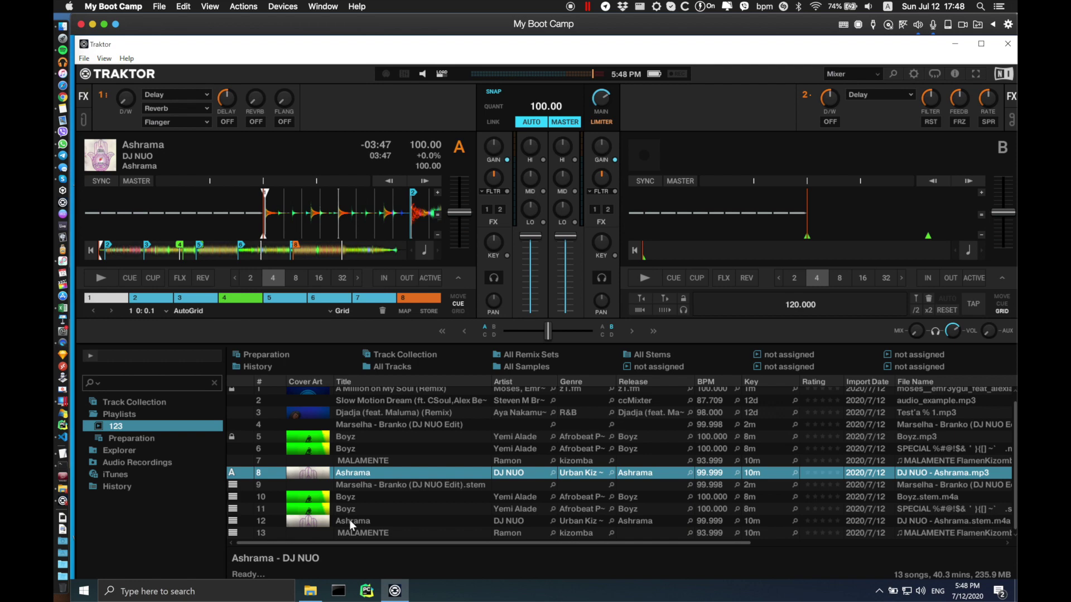
drag(349, 520, 725, 212)
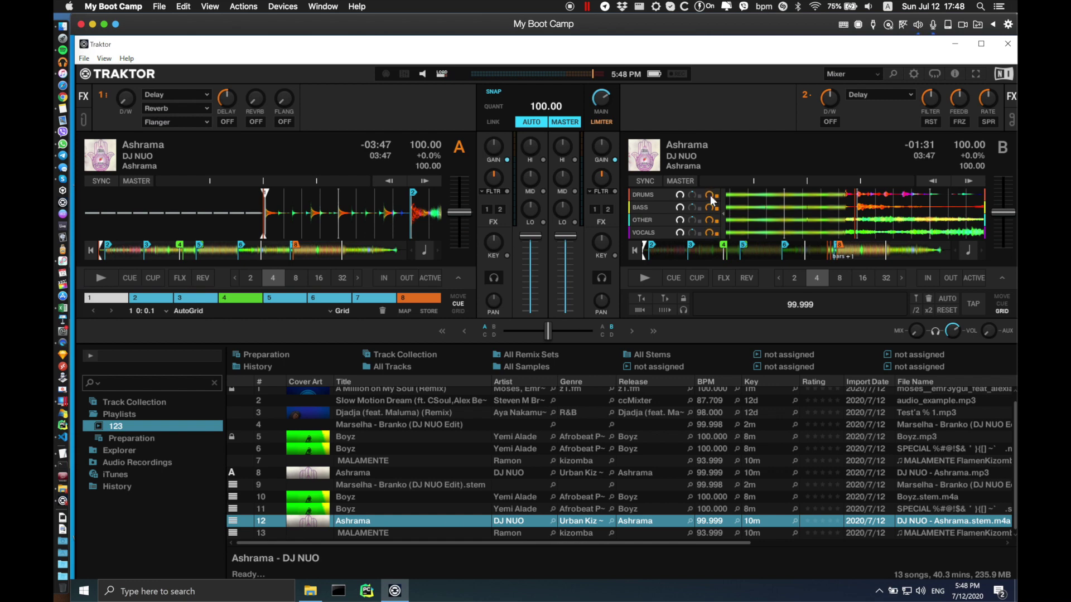
Play stem Ashrama on deck B, mute then restore drums, and set all four stems to full
click(644, 278)
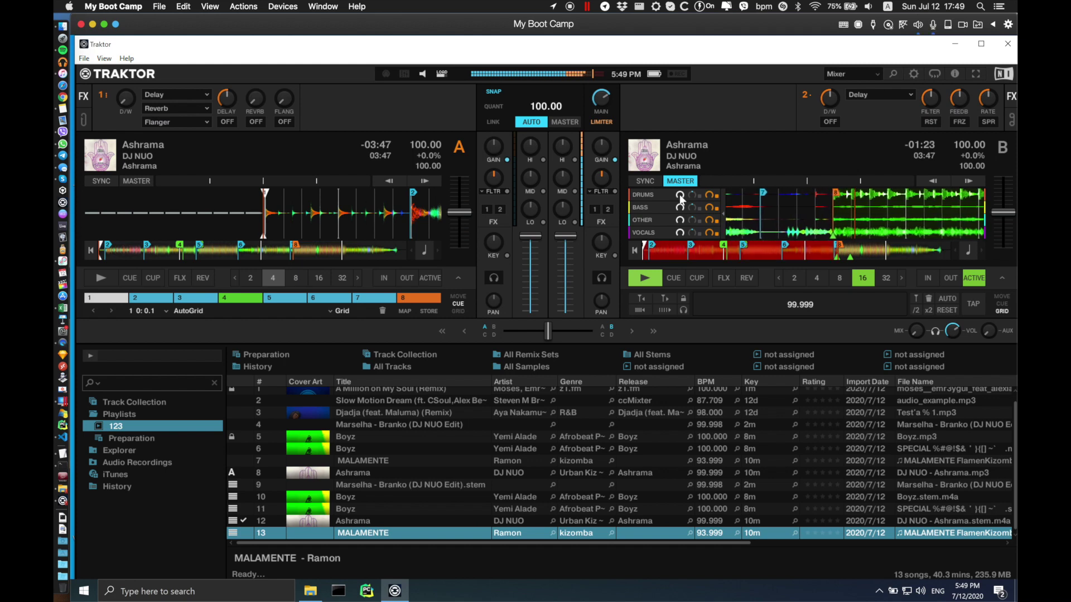
drag(680, 198, 680, 236)
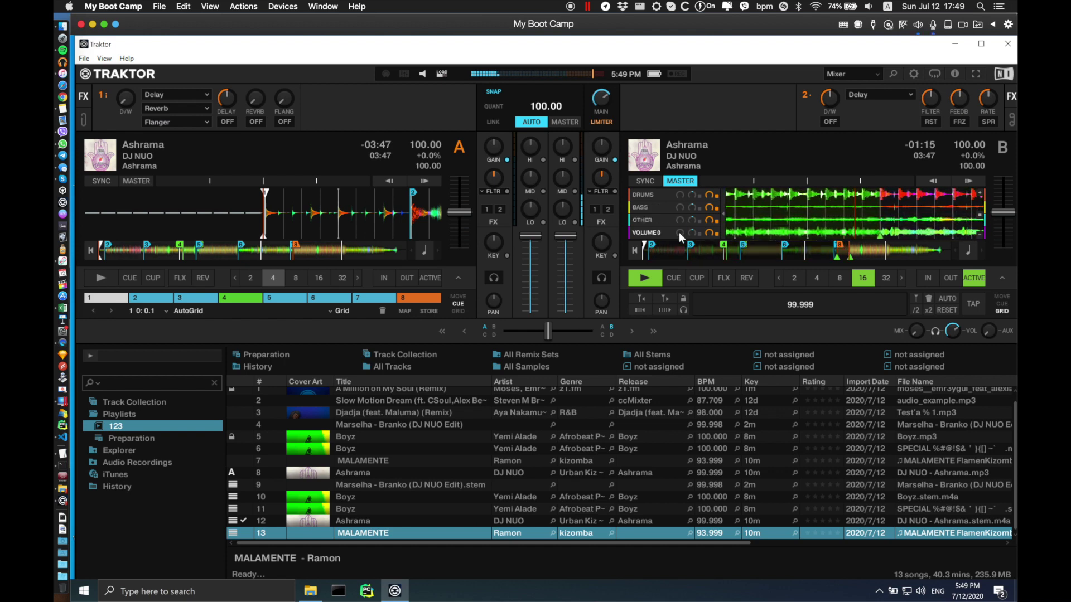
click(681, 195)
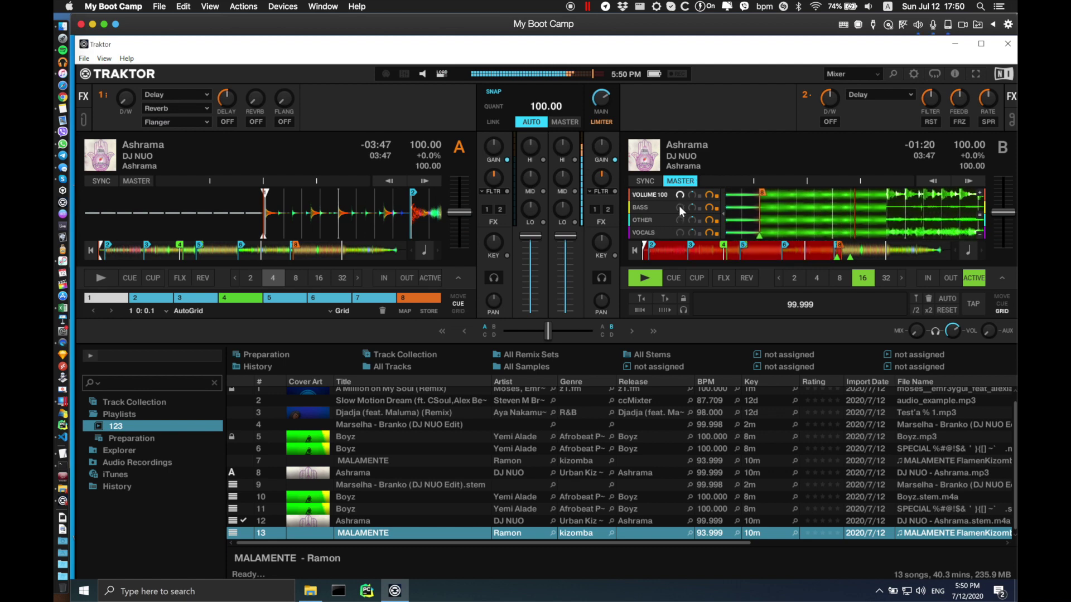
click(680, 209)
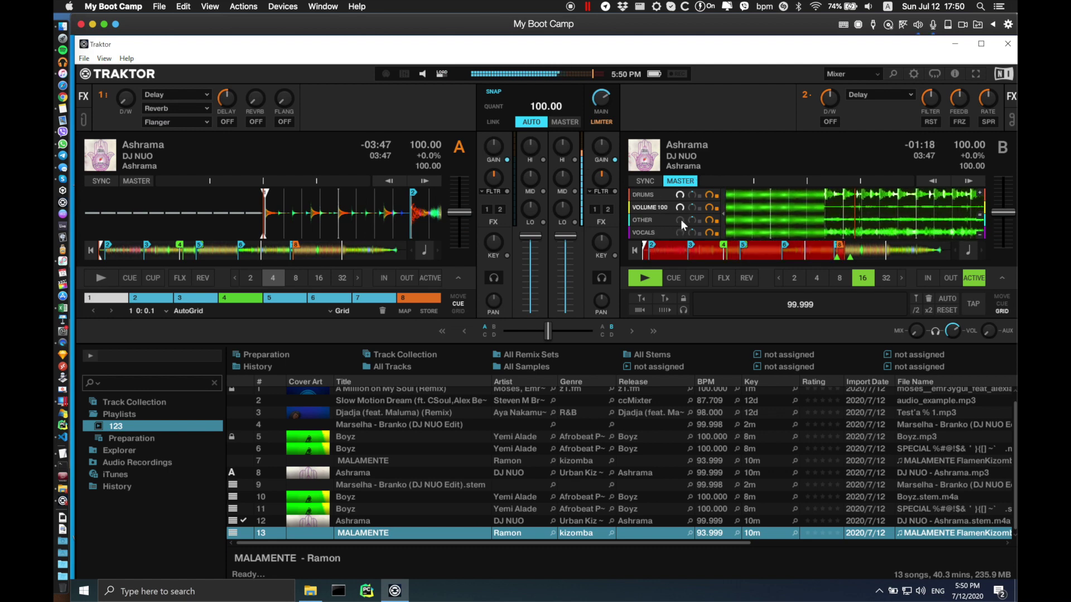
click(681, 219)
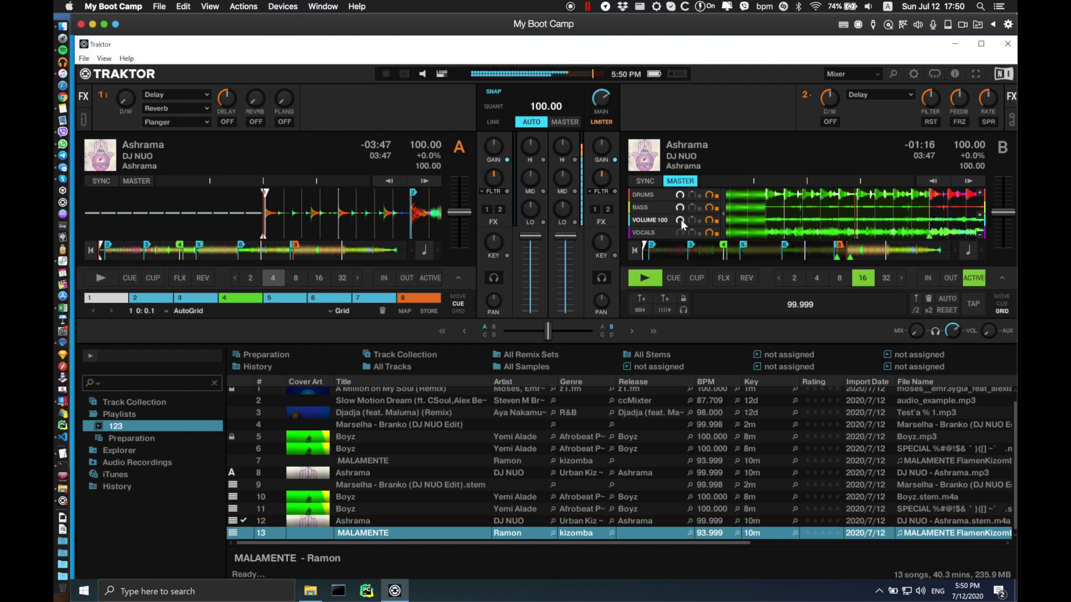
click(680, 232)
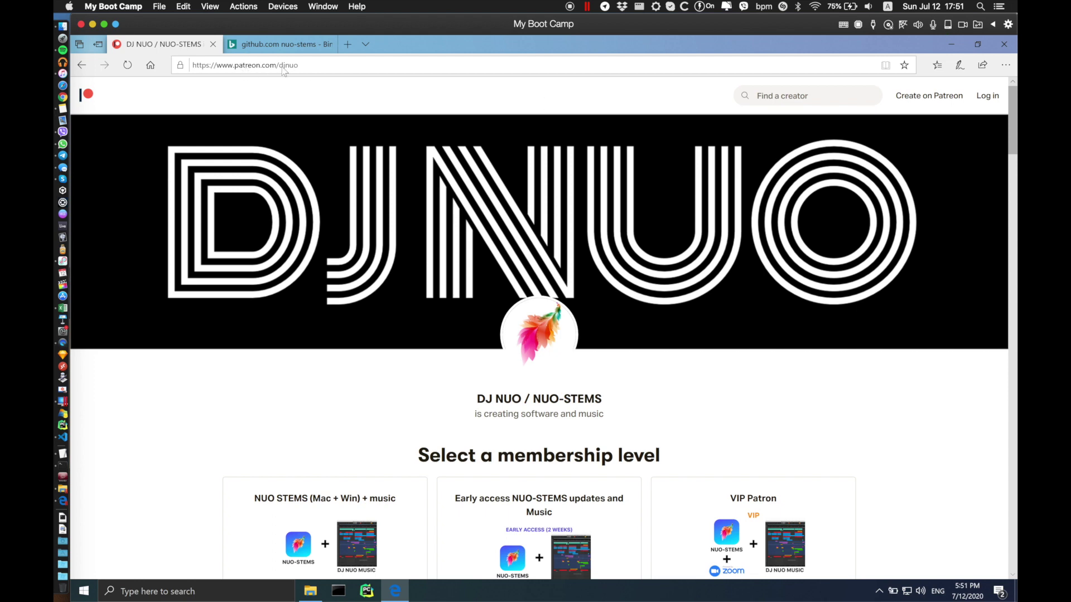
Scroll the DJ NUO / NUO-STEMS Patreon page past the membership tiers and About section
scroll(486, 268, down, 5)
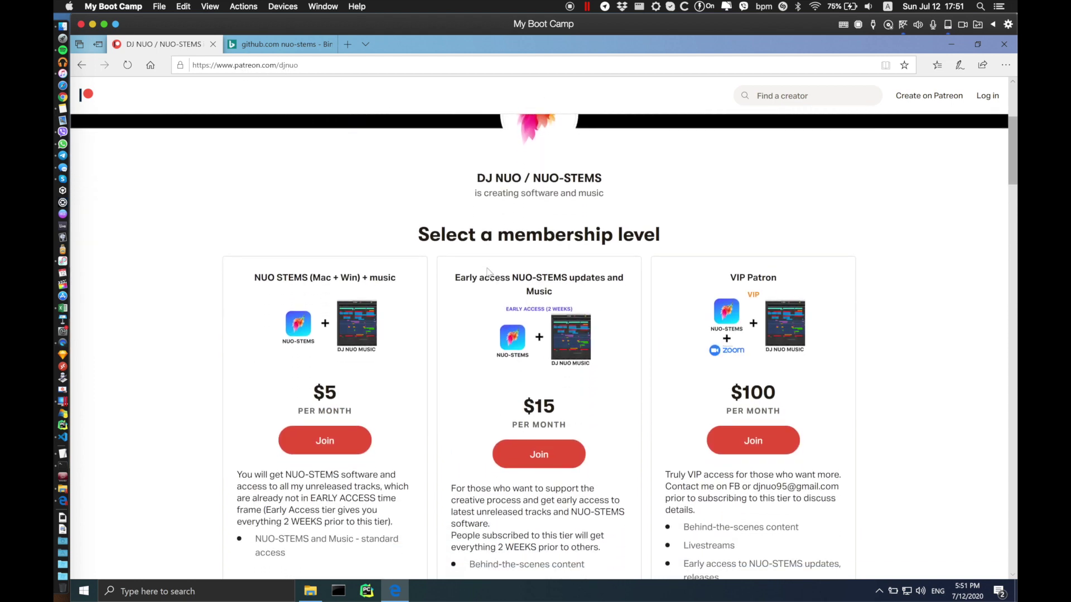
scroll(479, 277, down, 10)
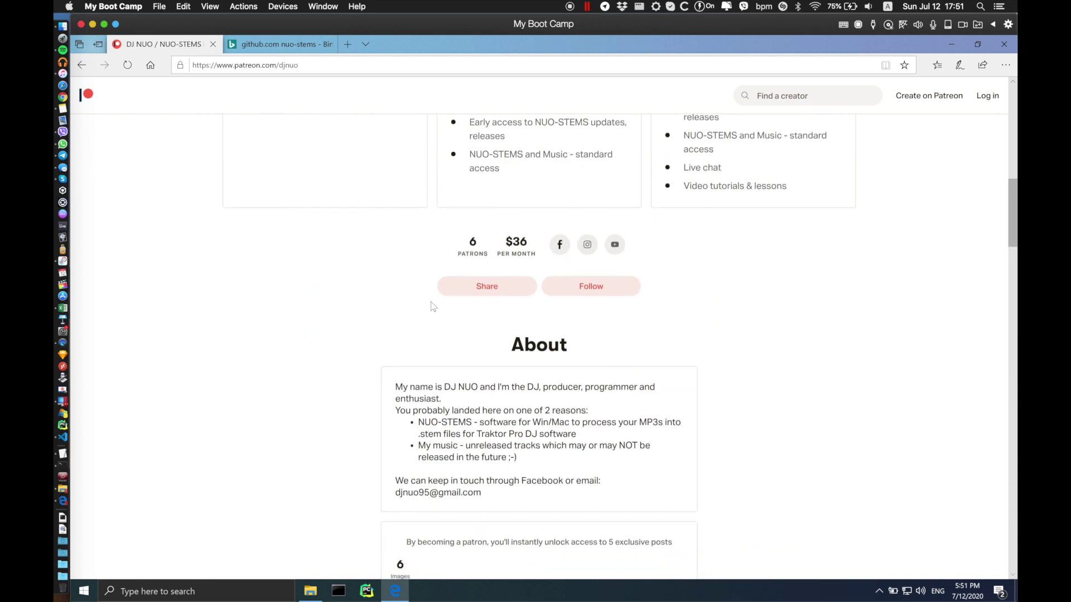
scroll(433, 306, down, 5)
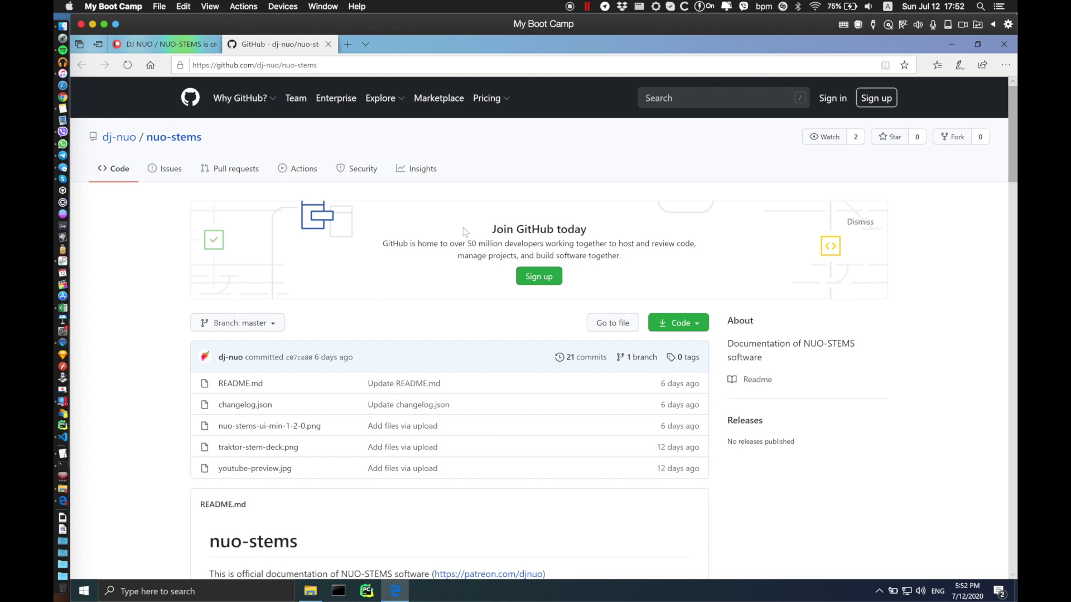
Read the nuo-stems README features and installation notes, then return to Patreon's v1.1.1 demo post
scroll(463, 228, down, 20)
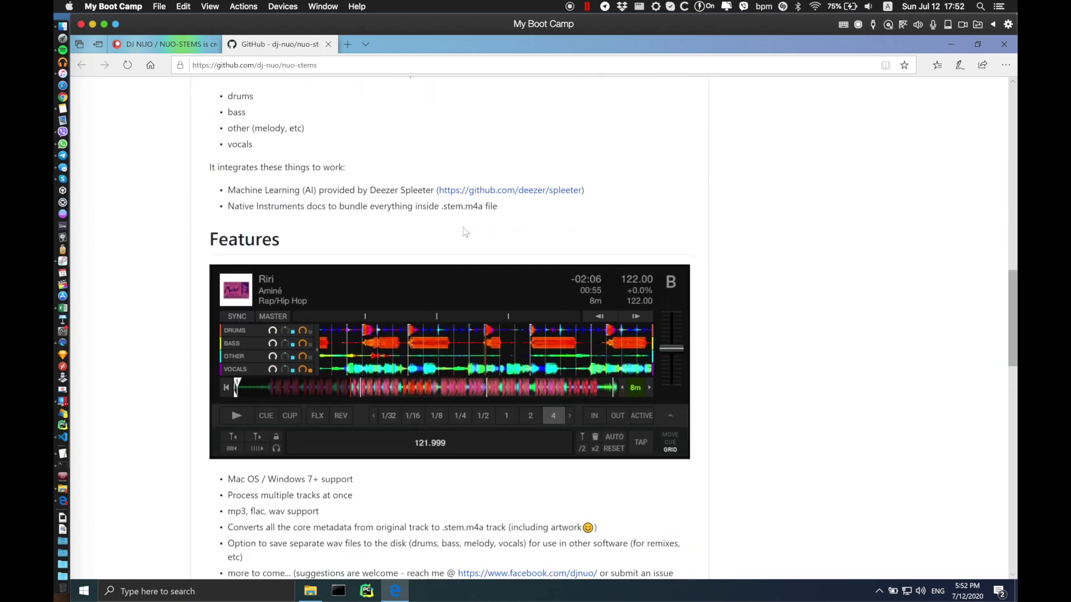
scroll(463, 226, down, 10)
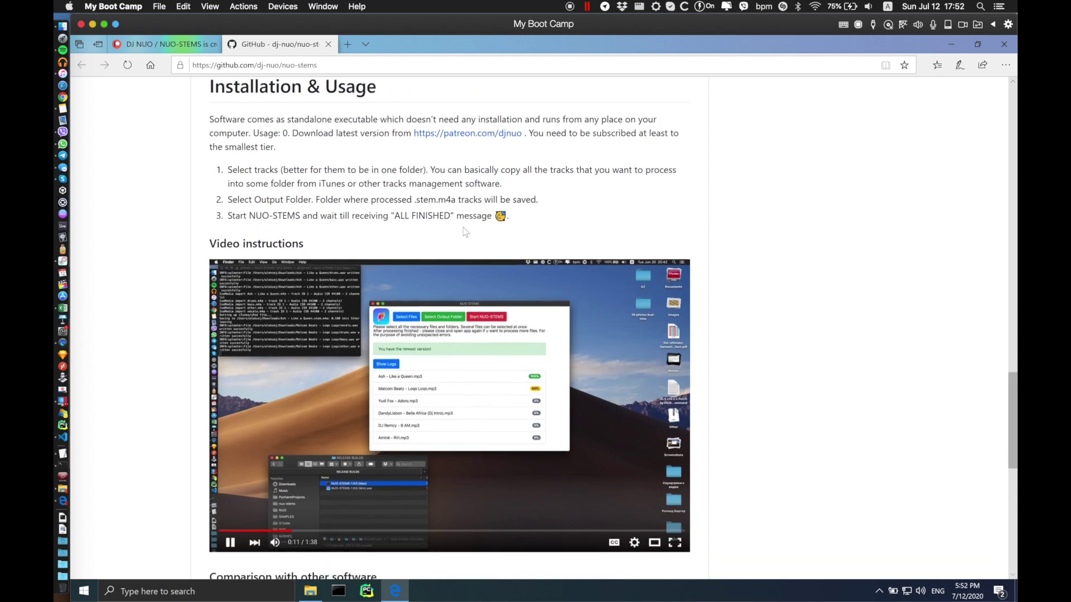
scroll(465, 232, down, 5)
scroll(757, 268, up, 20)
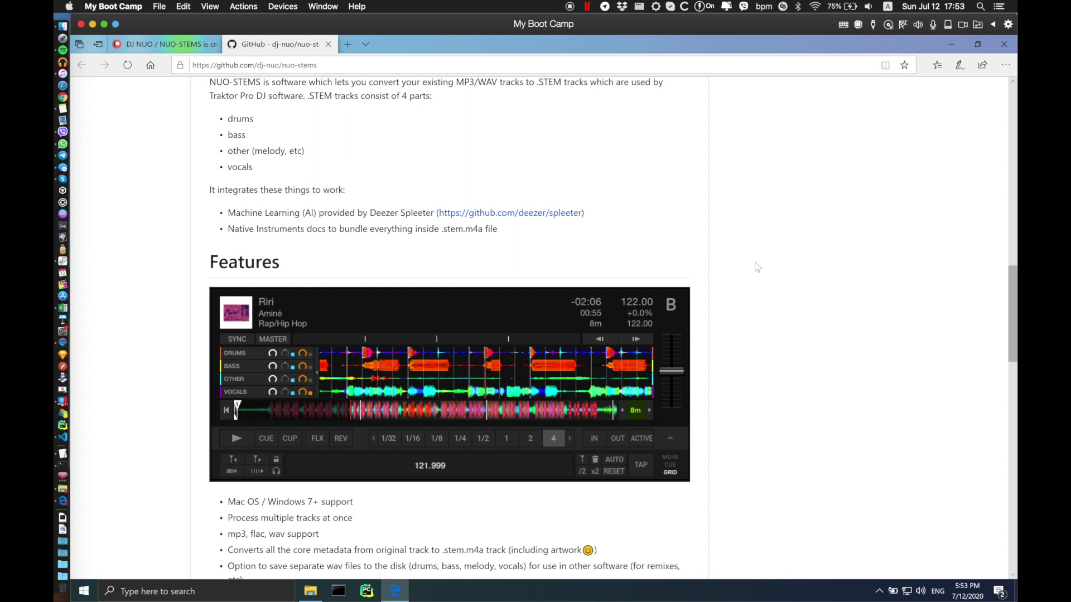
scroll(206, 191, down, 1)
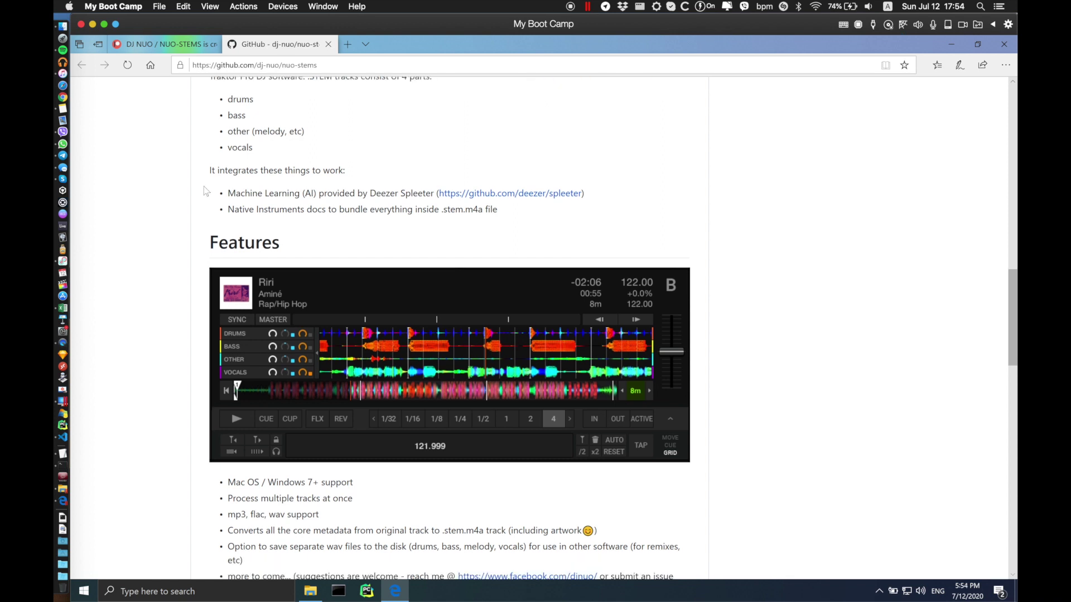
click(162, 44)
scroll(367, 314, down, 5)
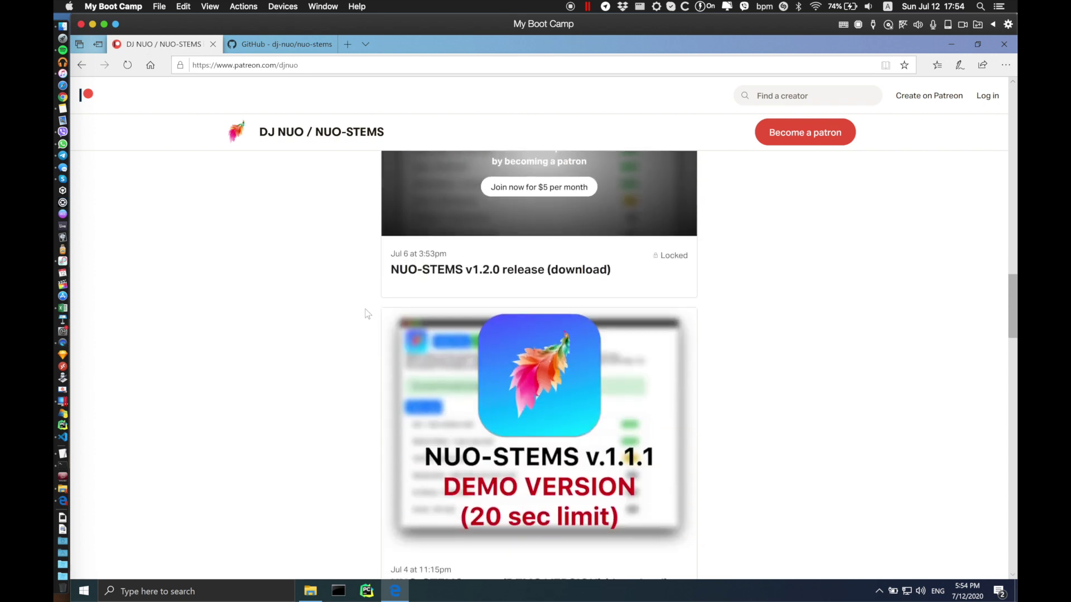